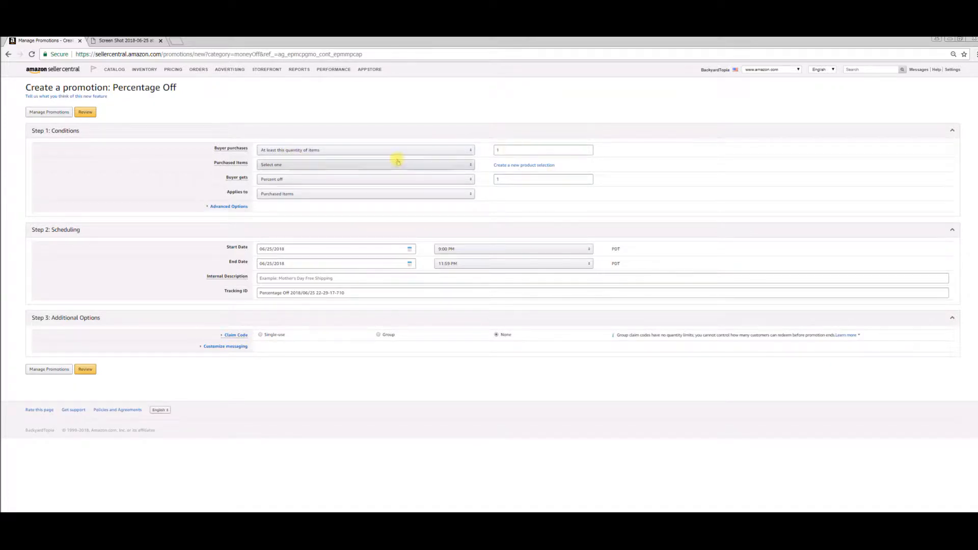
# Step: Set the buyer's discount to 95 percent off and choose Hammock Swivel Hooks as the purchased items
pyautogui.doubleClick(506, 178)
pyautogui.write('95')
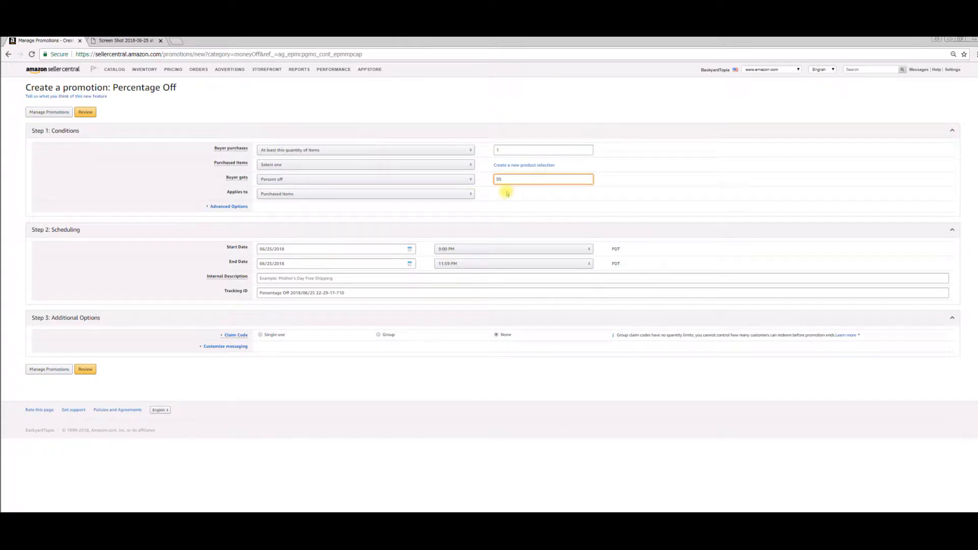
pyautogui.click(471, 165)
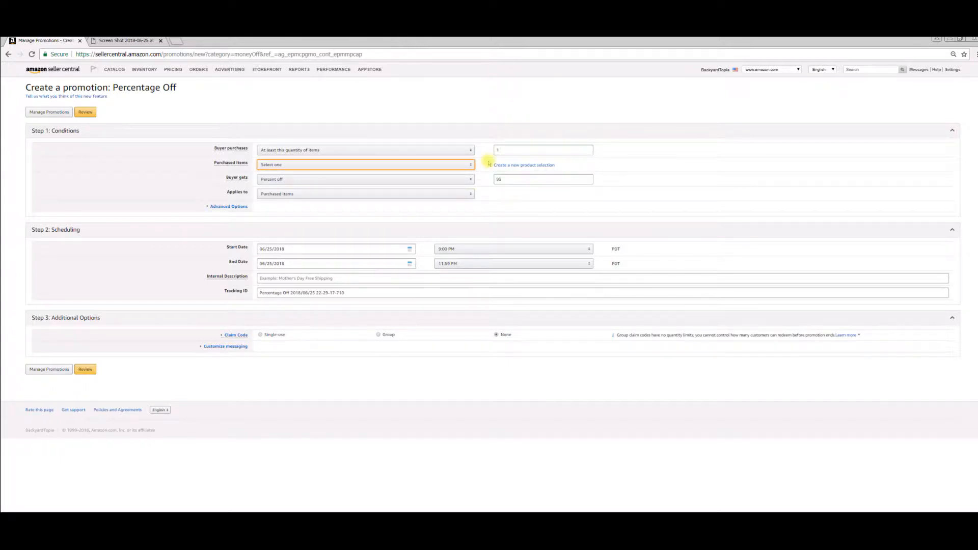
pyautogui.click(460, 164)
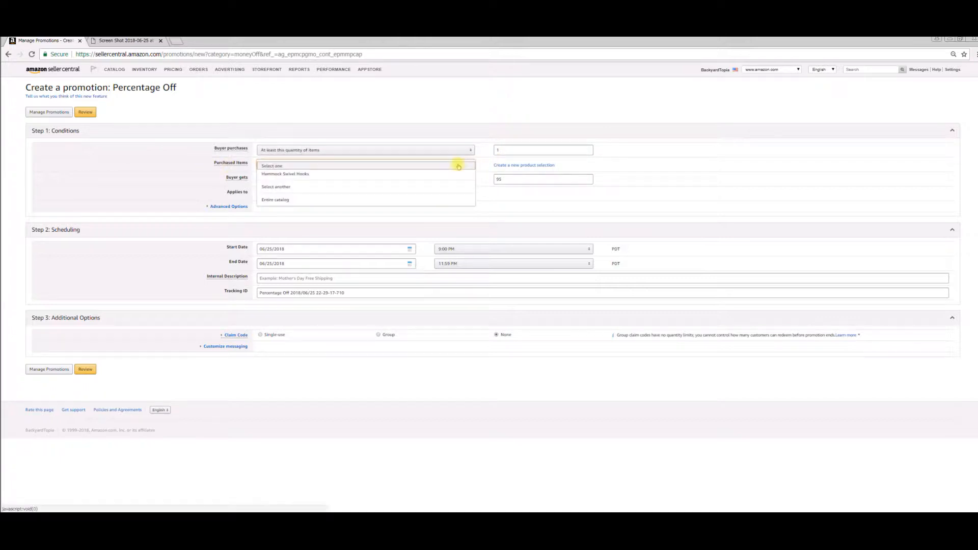
pyautogui.click(292, 174)
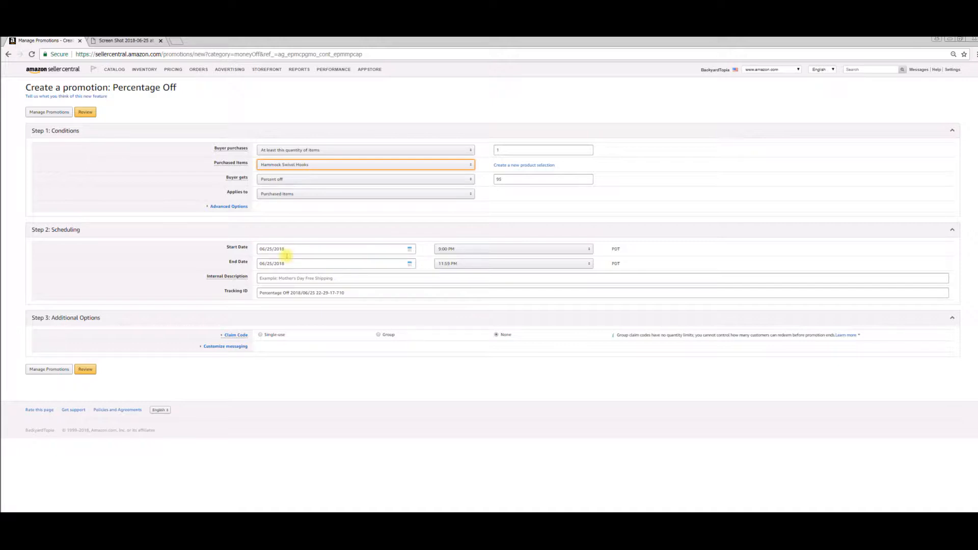
# Step: Set the promotion's end date to 07/02/2018
pyautogui.click(322, 261)
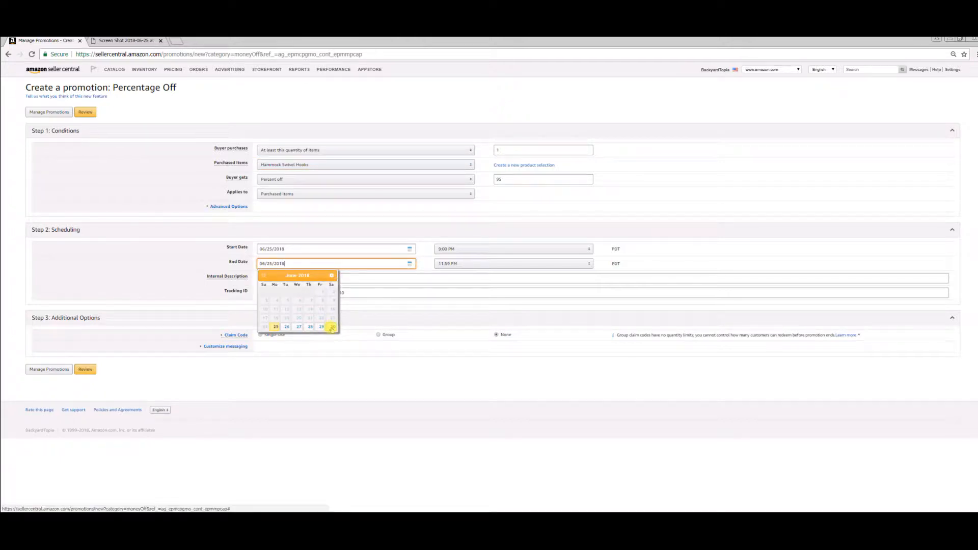
pyautogui.click(331, 276)
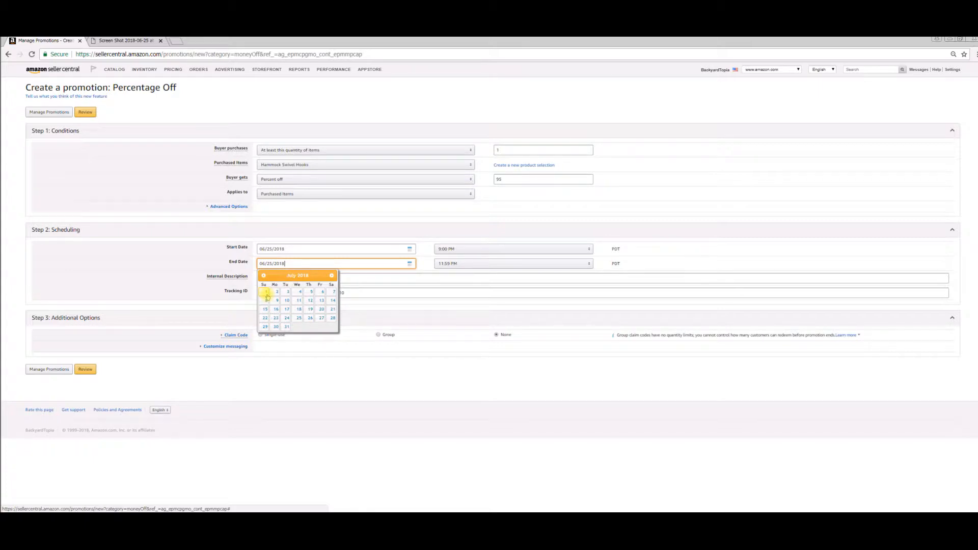
pyautogui.click(263, 276)
pyautogui.click(332, 276)
pyautogui.click(276, 293)
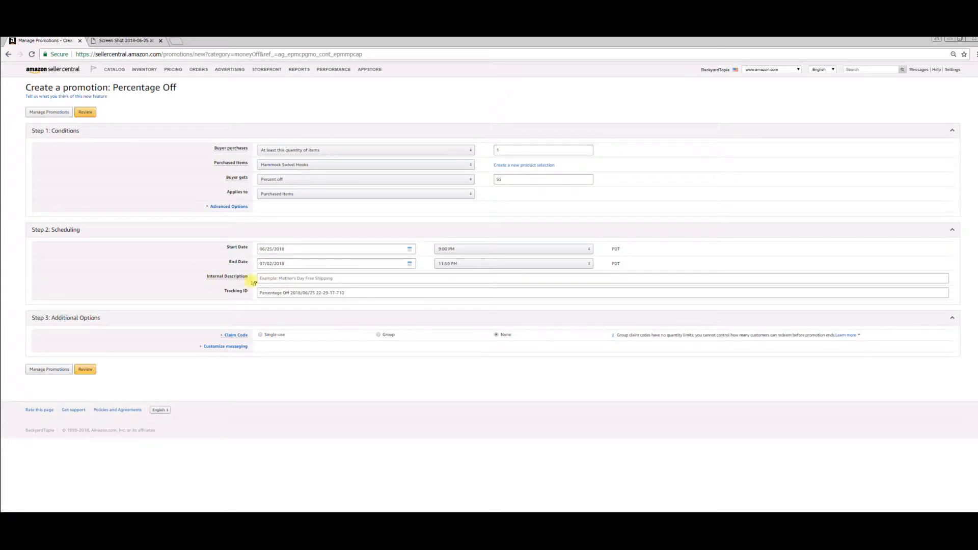
# Step: Enter "ham95" as both the internal description and the tracking ID of the promotion
pyautogui.click(312, 281)
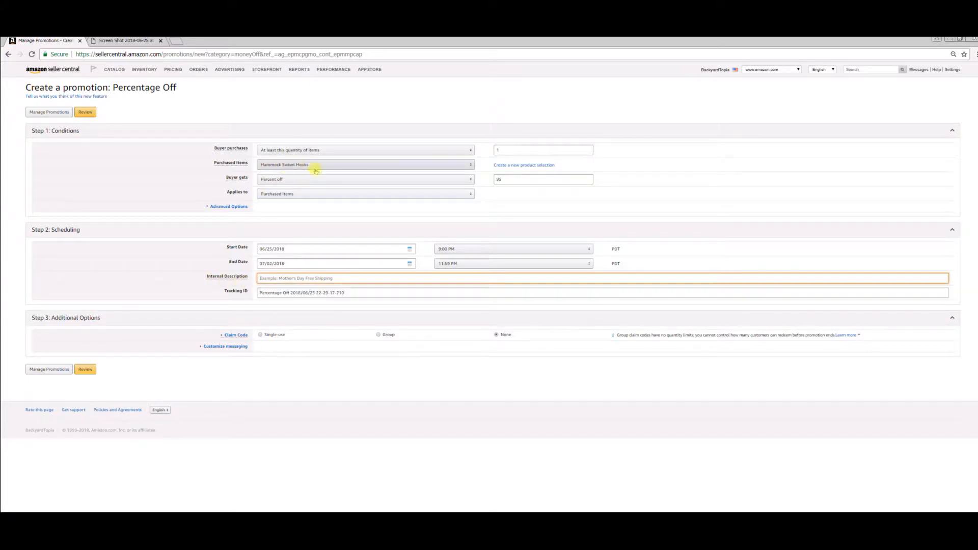
pyautogui.write('ham95')
pyautogui.hotkey('ctrl', 'a')
pyautogui.hotkey('ctrl', 'c')
pyautogui.press('Tab')
pyautogui.hotkey('ctrl', 'v')
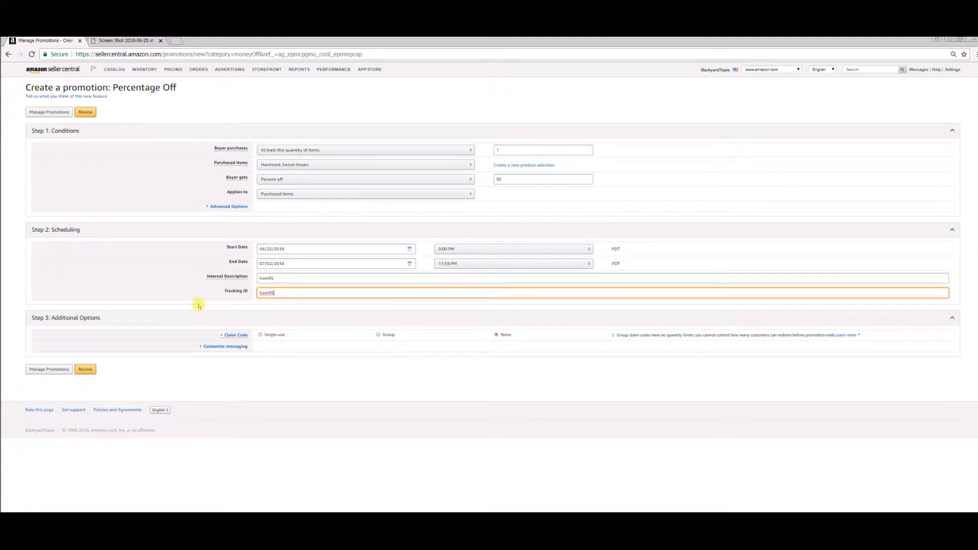
# Step: Expand the claim code options, choose a single-use claim code and set its combinability to Unrestricted
pyautogui.click(236, 336)
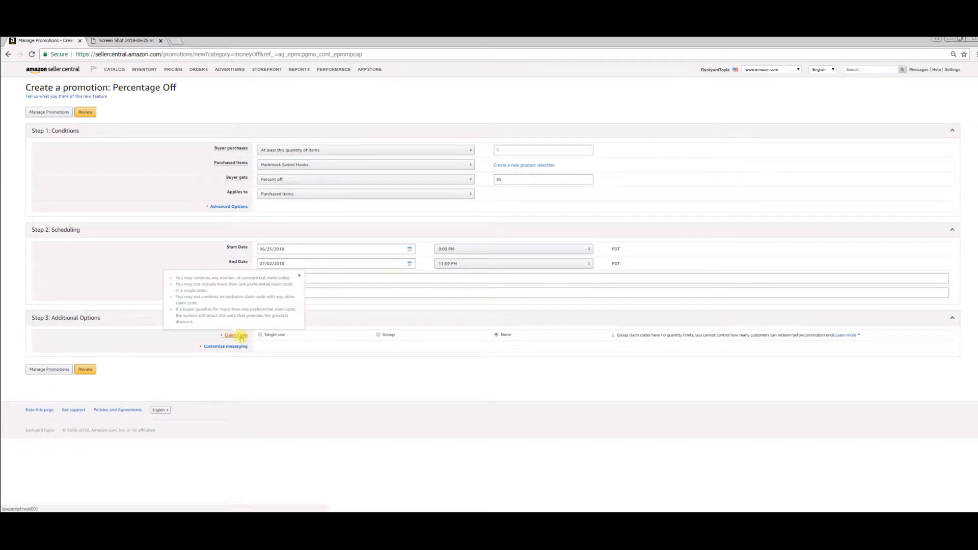
pyautogui.click(236, 337)
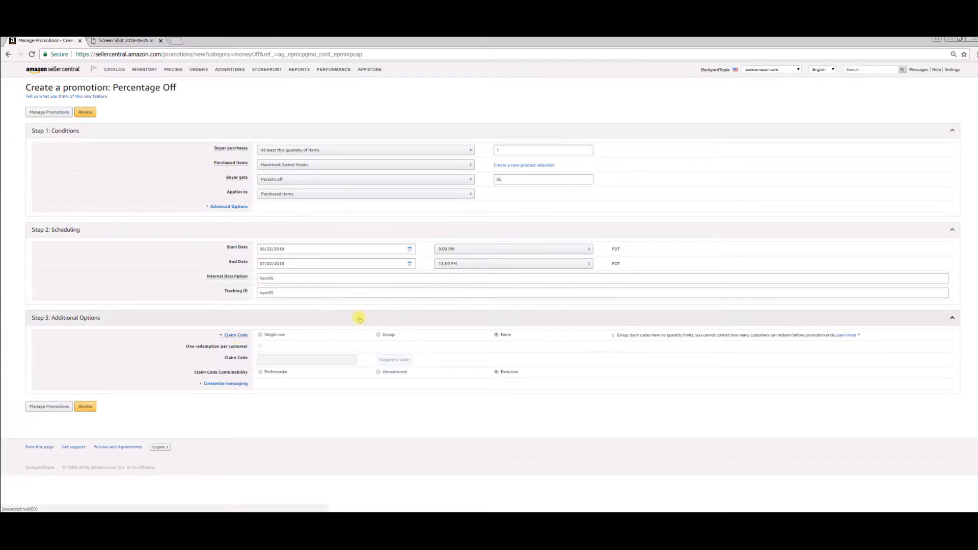
pyautogui.click(283, 335)
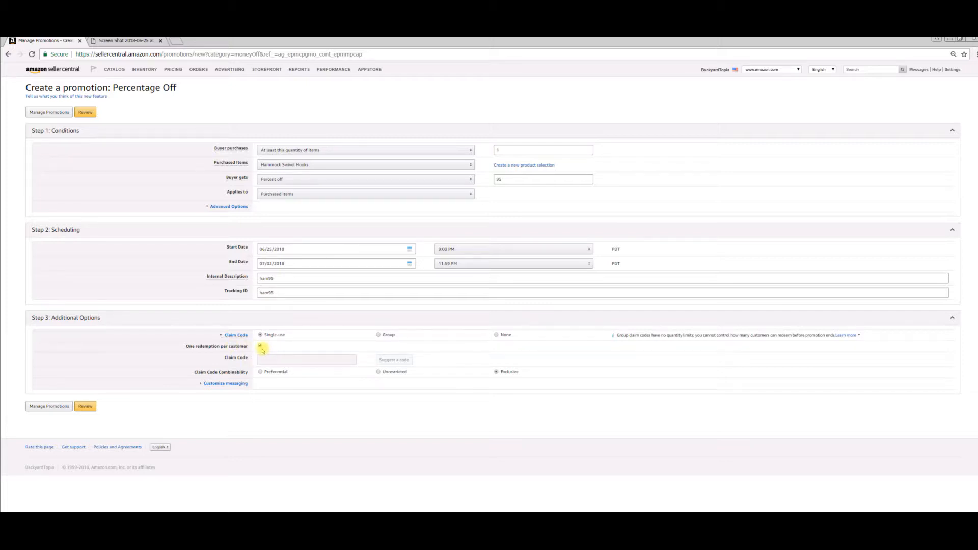
pyautogui.click(261, 371)
pyautogui.click(401, 375)
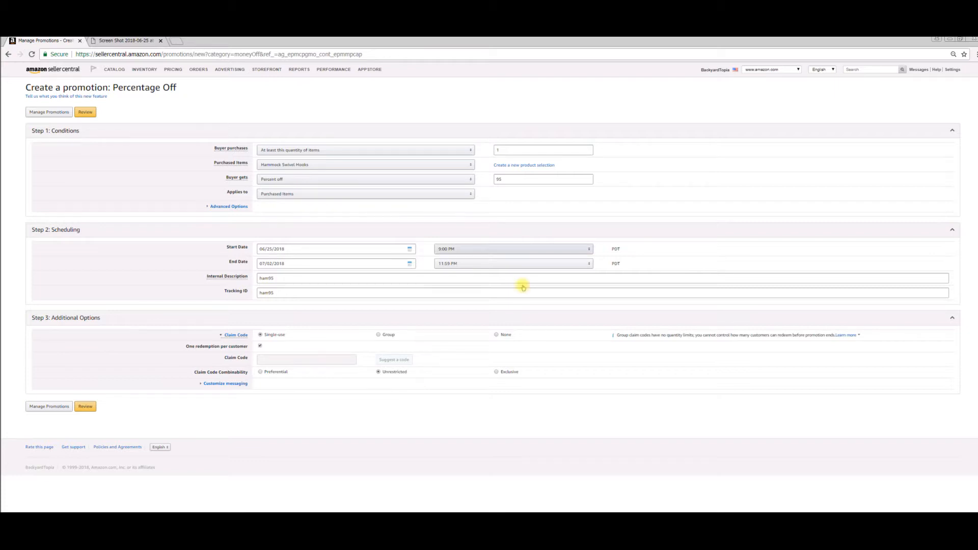
# Step: Search the Seller Central help for "promo codes" and close the results
pyautogui.click(859, 70)
pyautogui.write('Promo codes')
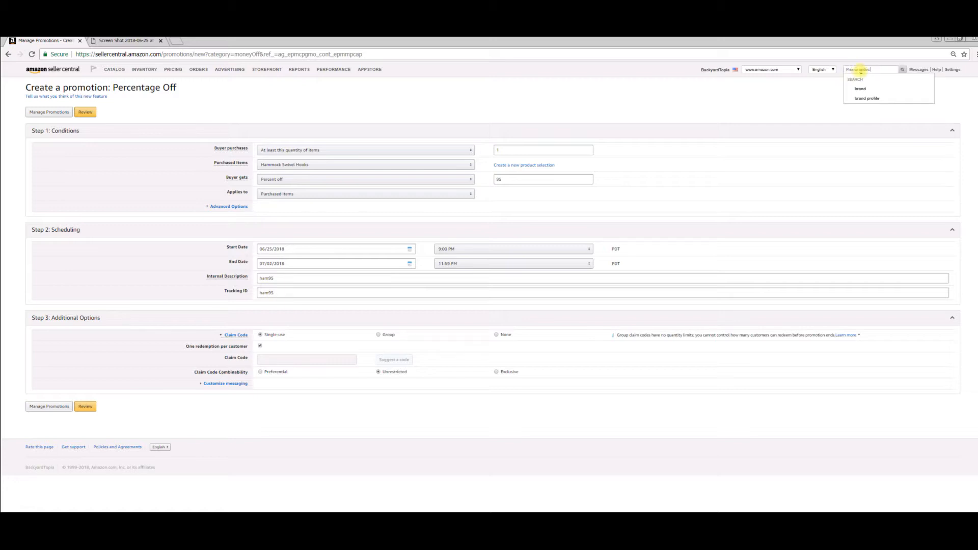
pyautogui.click(878, 88)
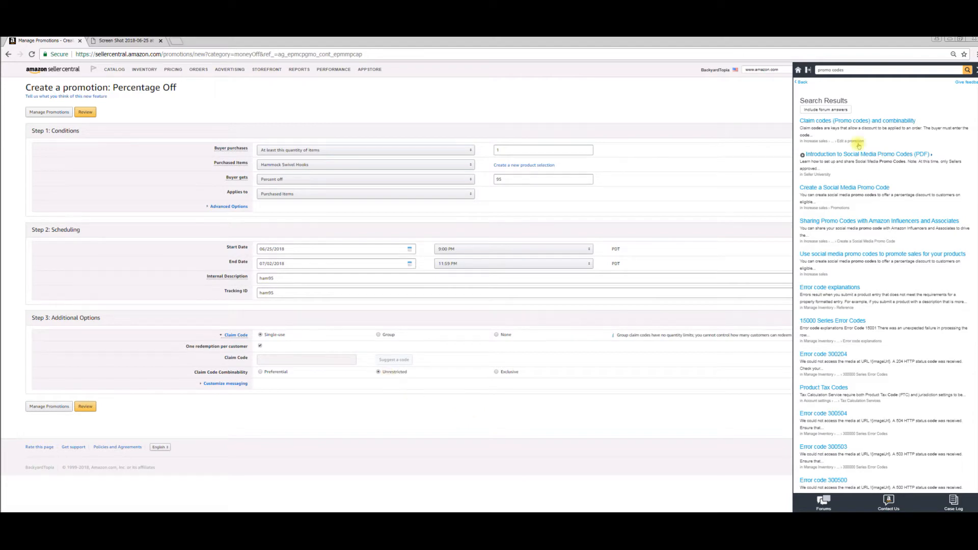
pyautogui.click(974, 70)
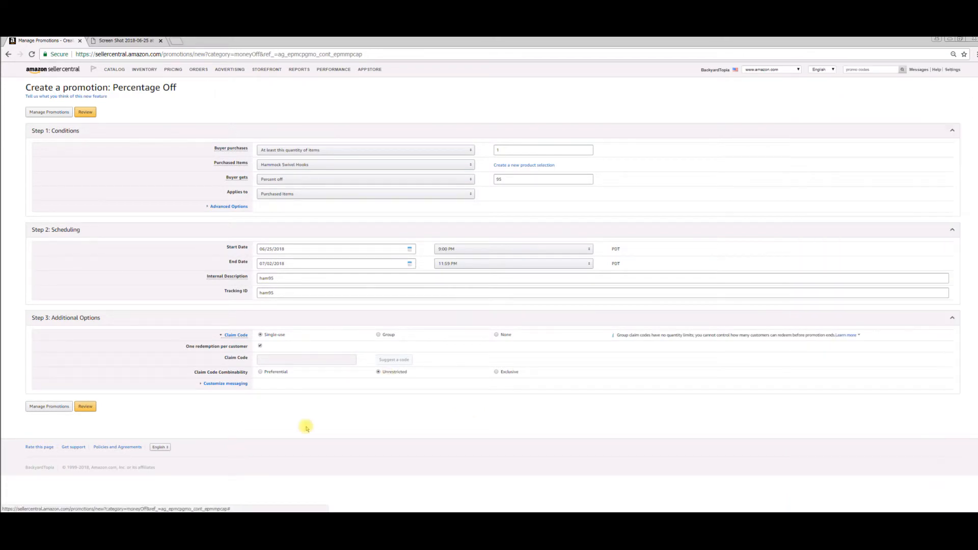
# Step: Expand the customized messaging options and change the checkout display text to "Remember To Review"
pyautogui.click(218, 383)
pyautogui.scroll(-2, 382, 344)
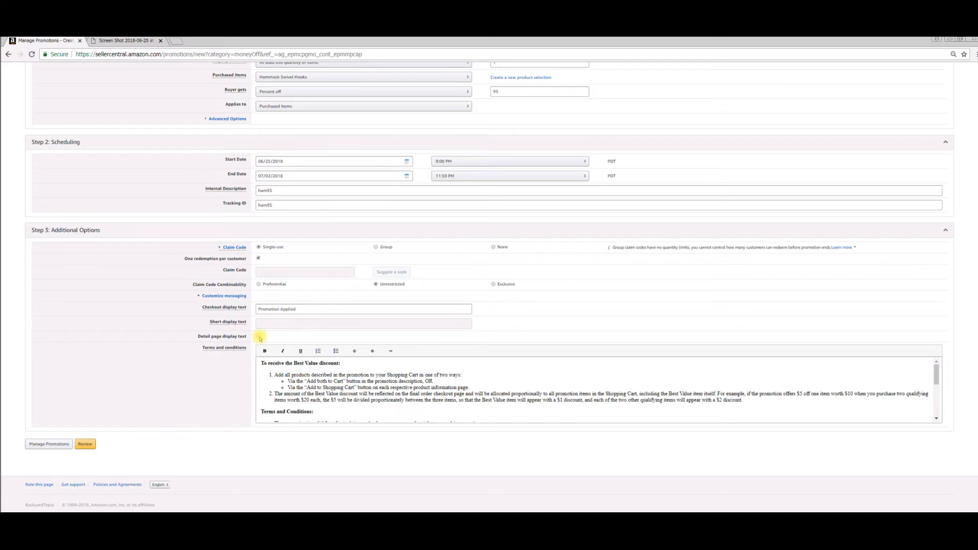
pyautogui.click(300, 309)
pyautogui.tripleClick(273, 309)
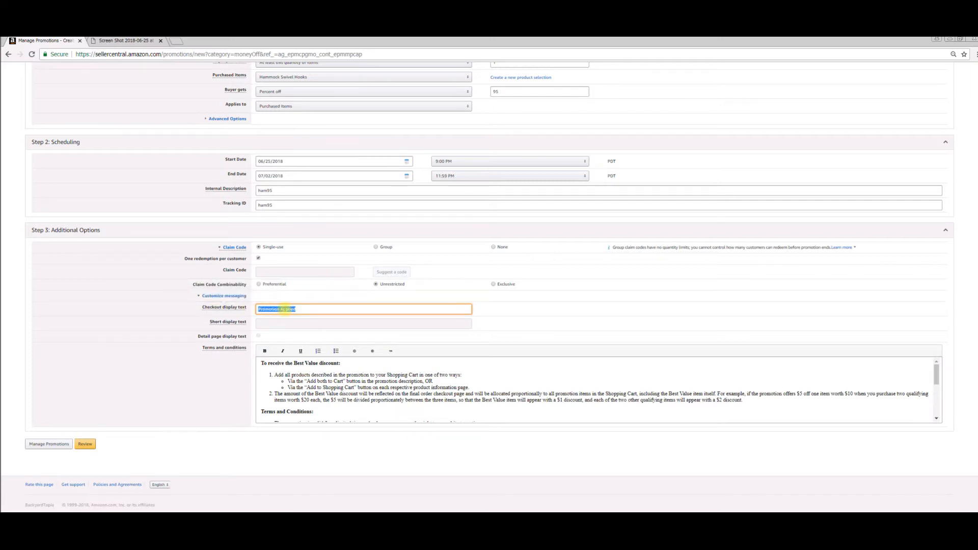
pyautogui.write('Remeber To Review')
pyautogui.click(269, 309)
pyautogui.write('m')
pyautogui.click(301, 311)
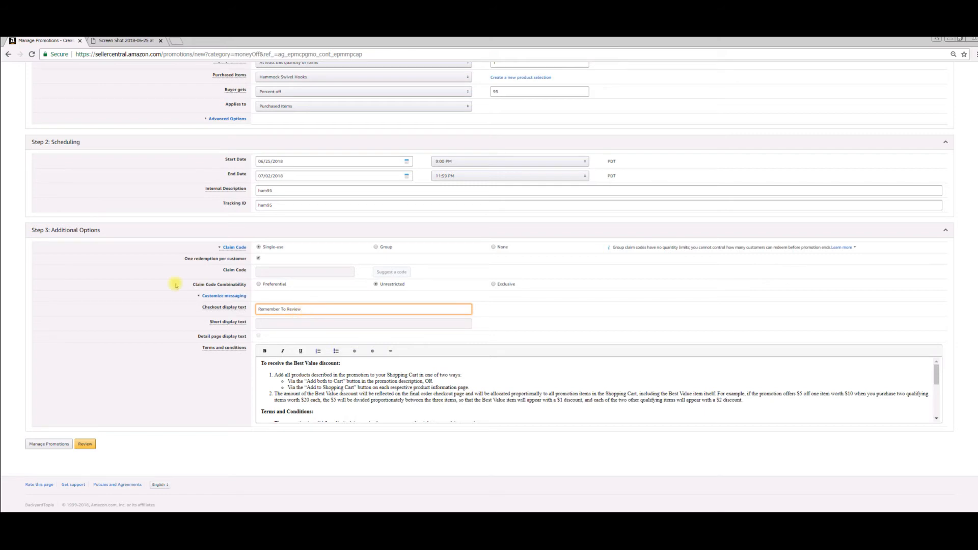
# Step: Review and submit the promotion, and open the claim code management page for it
pyautogui.click(86, 445)
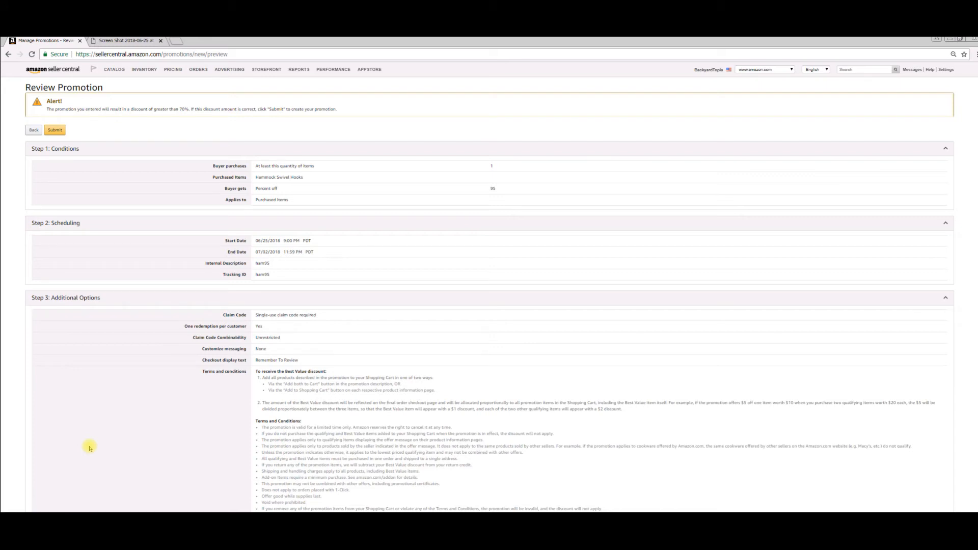
pyautogui.click(64, 134)
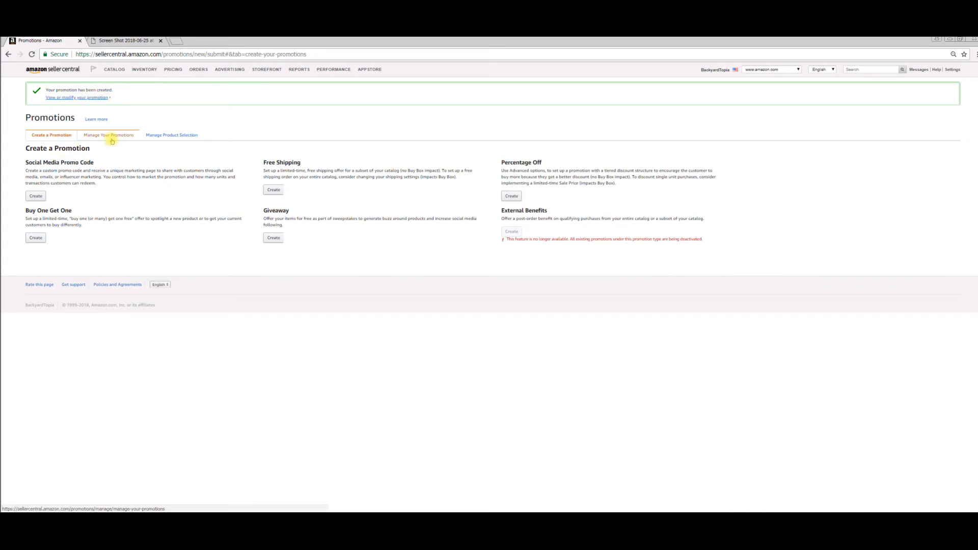
pyautogui.click(79, 97)
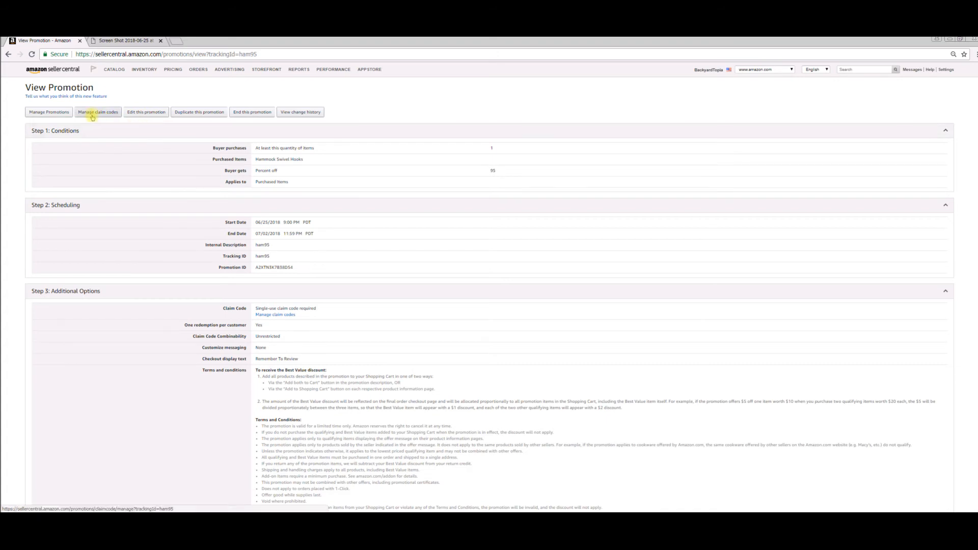
pyautogui.click(109, 115)
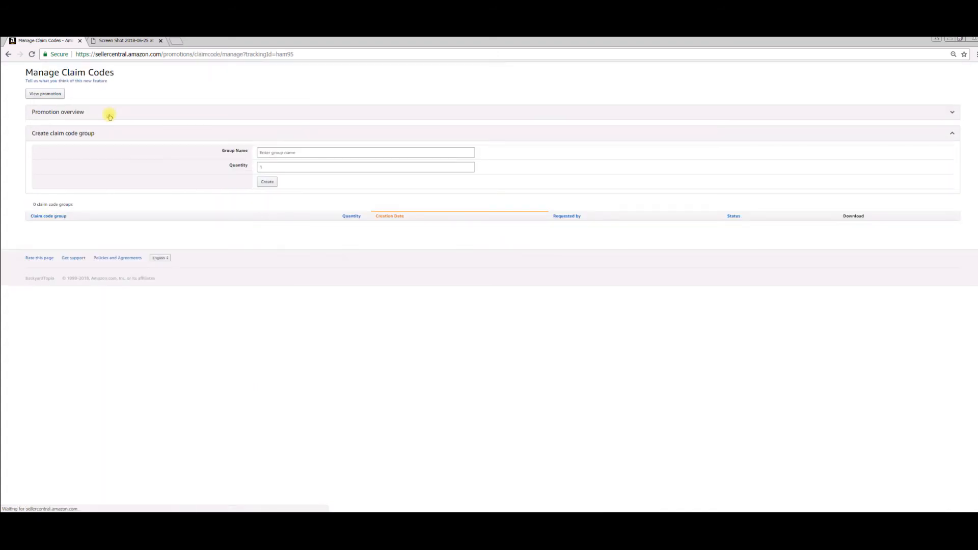
# Step: Create a claim code group named "LL-315" with a quantity of 316
pyautogui.click(286, 167)
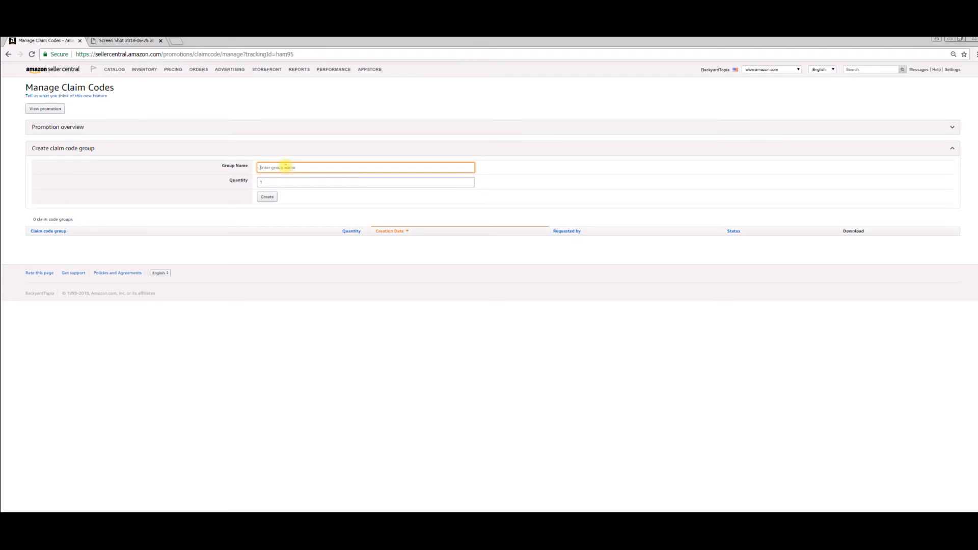
pyautogui.write('LL-')
pyautogui.write('313')
pyautogui.click(236, 183)
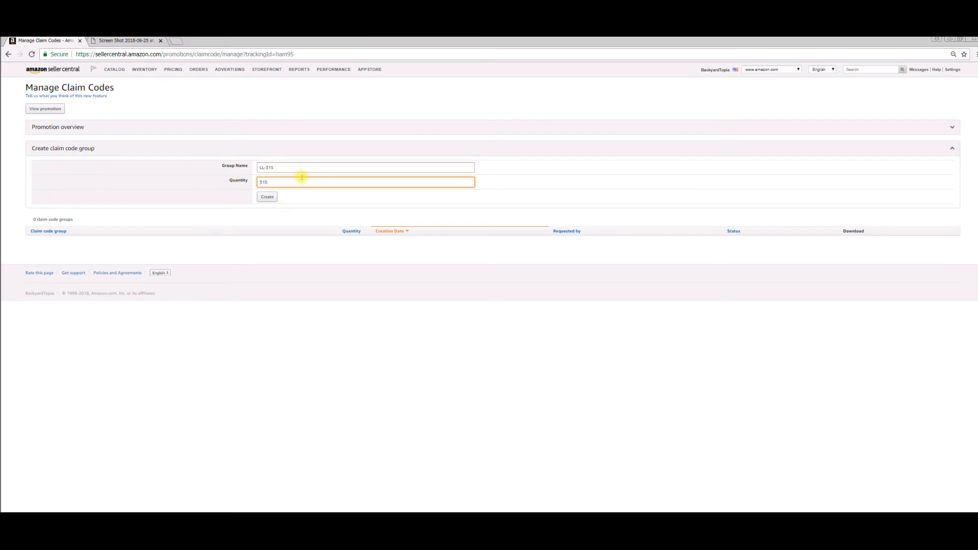
pyautogui.press('BackSpace')
pyautogui.click(275, 194)
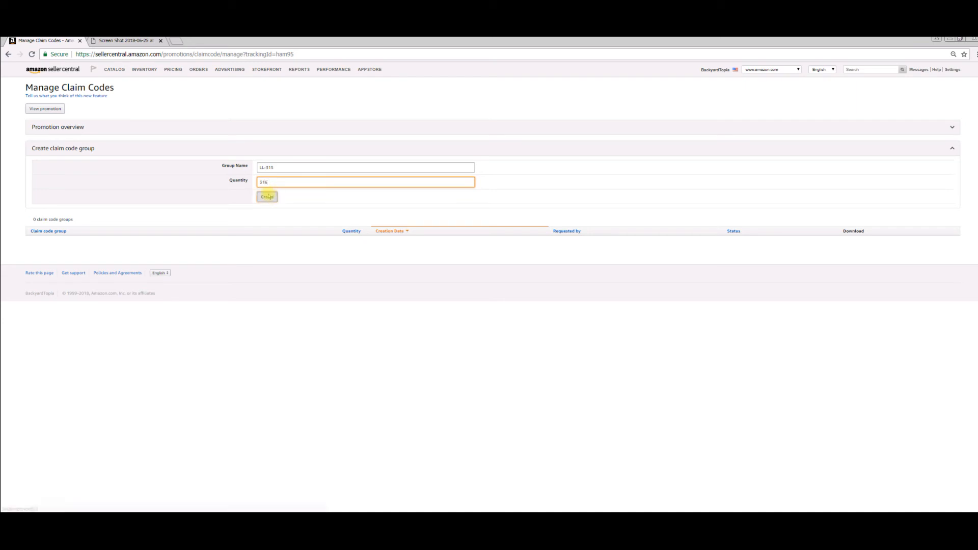